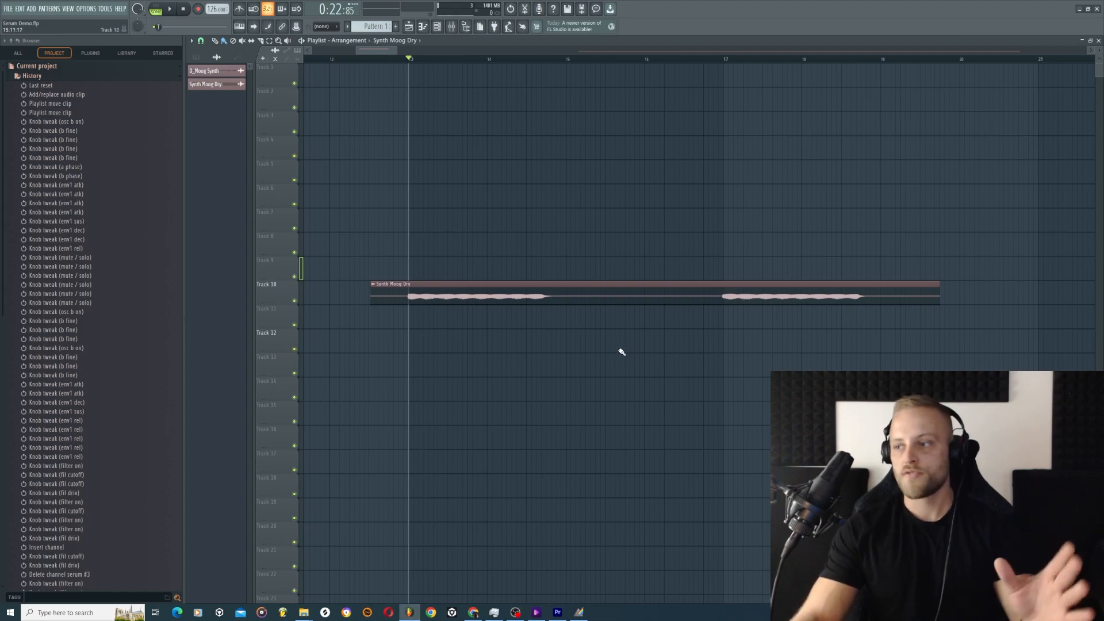
Step: Play the Synth Moog Dry clip as a reference and reset the Serum #2 channel's patch to the init preset
{"action": "key", "text": "space"}
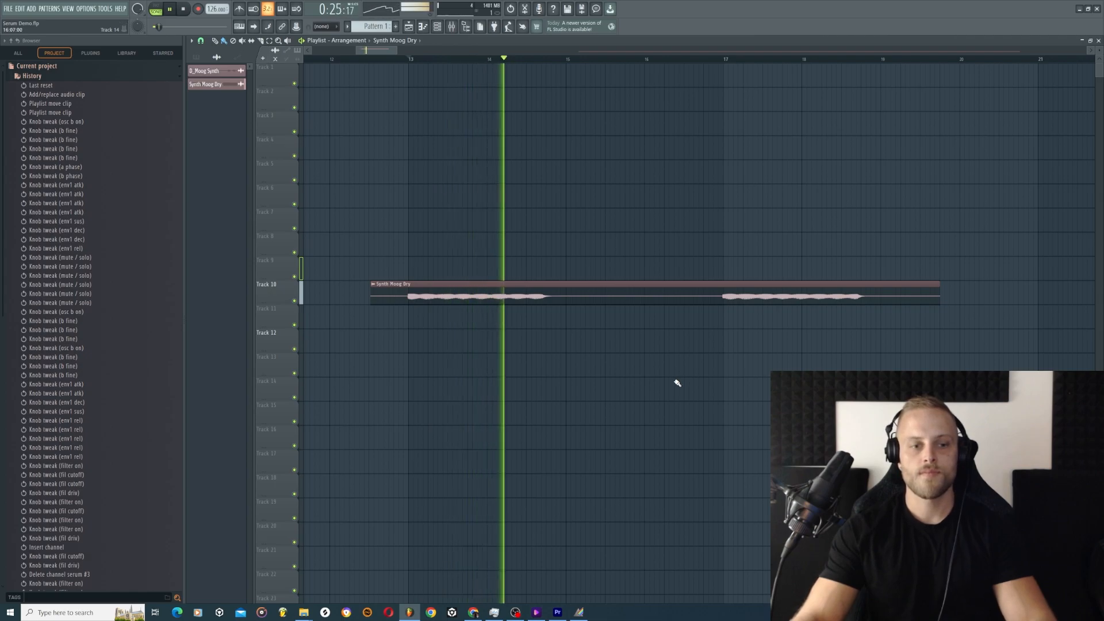
{"action": "key", "text": "space"}
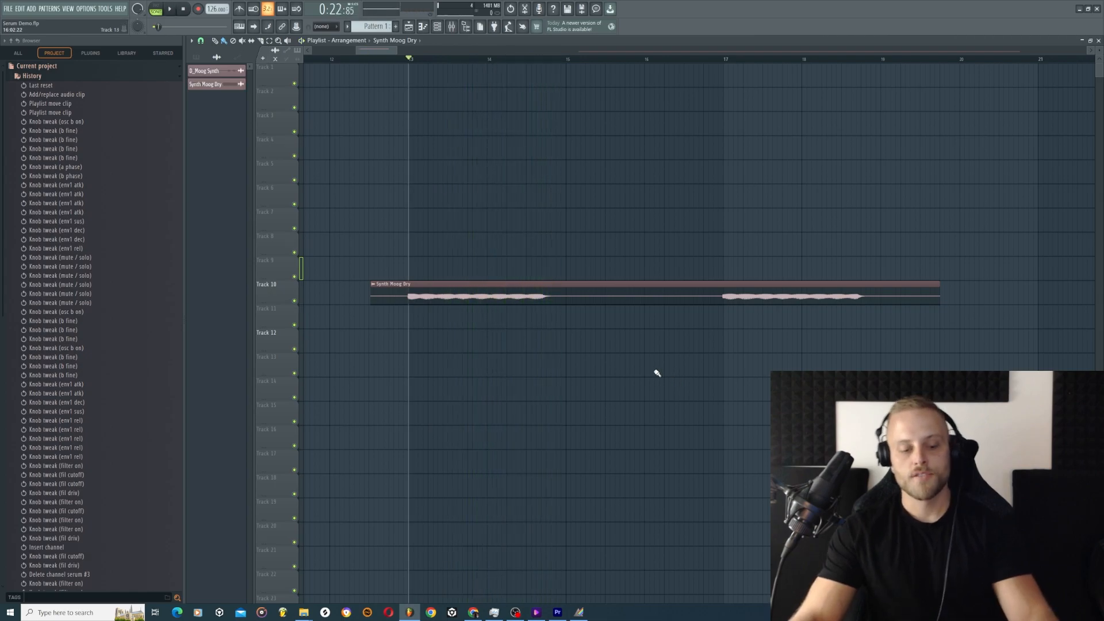
{"action": "key", "text": "F6"}
{"action": "left_click", "coordinate": [728, 94]}
{"action": "left_click", "coordinate": [782, 127]}
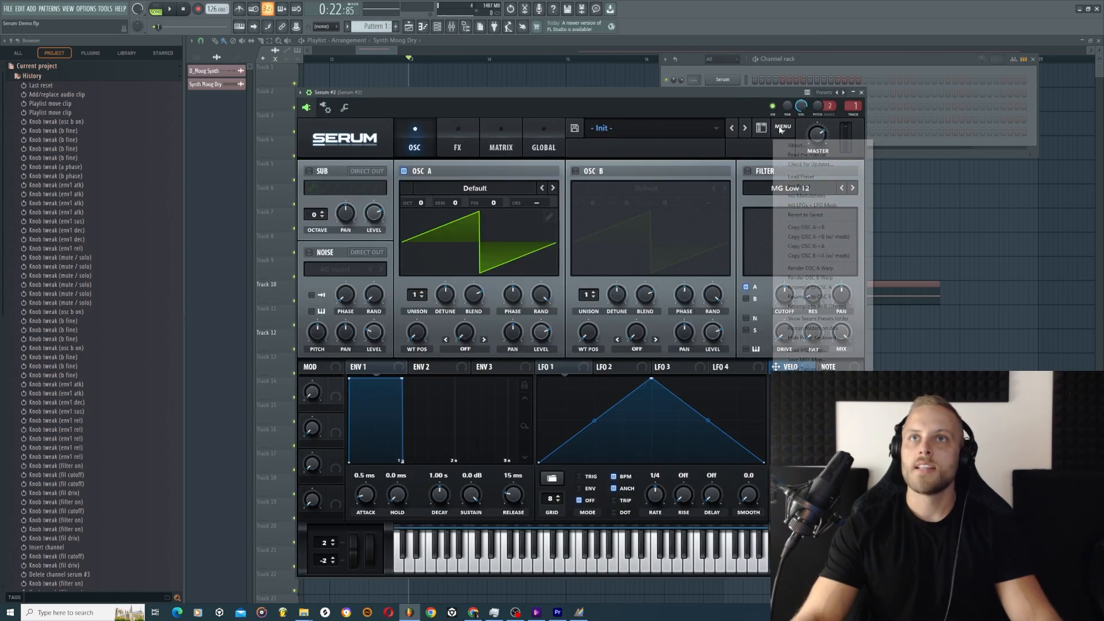
{"action": "left_click", "coordinate": [817, 188]}
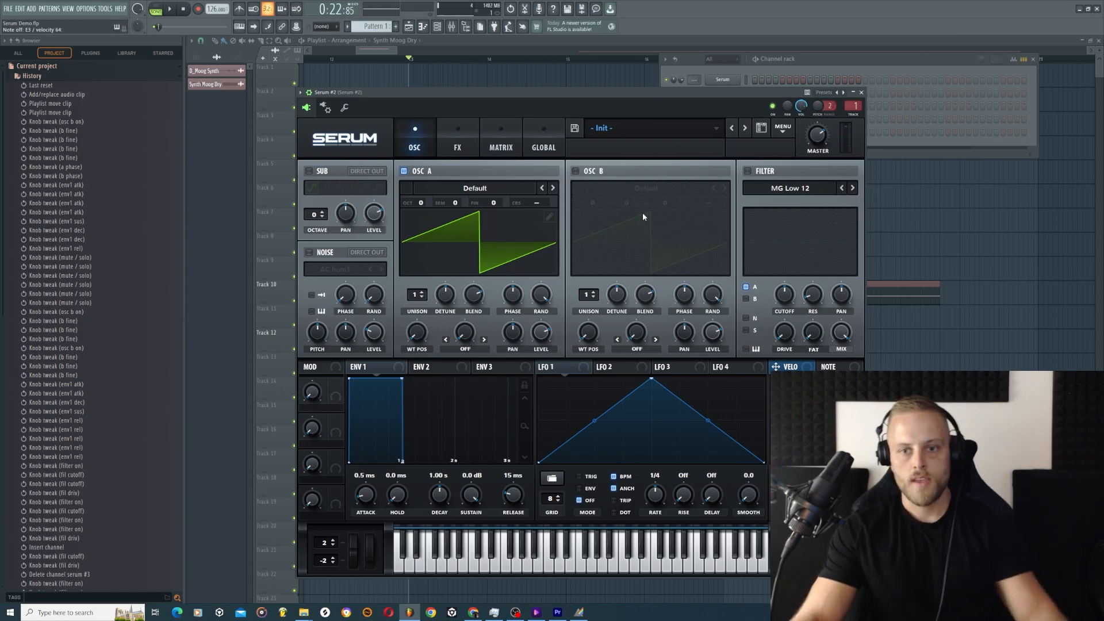
Step: Enable oscillator B and set its fine tuning to -46 cents
{"action": "left_click", "coordinate": [576, 172]}
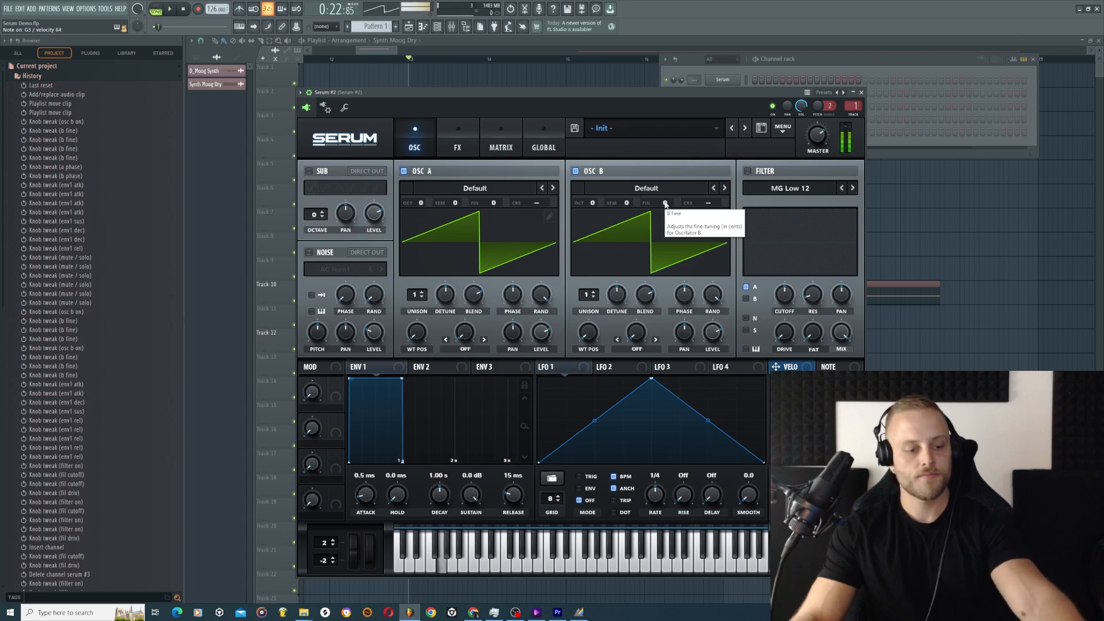
{"action": "left_click_drag", "start_coordinate": [665, 205], "coordinate": [663, 236]}
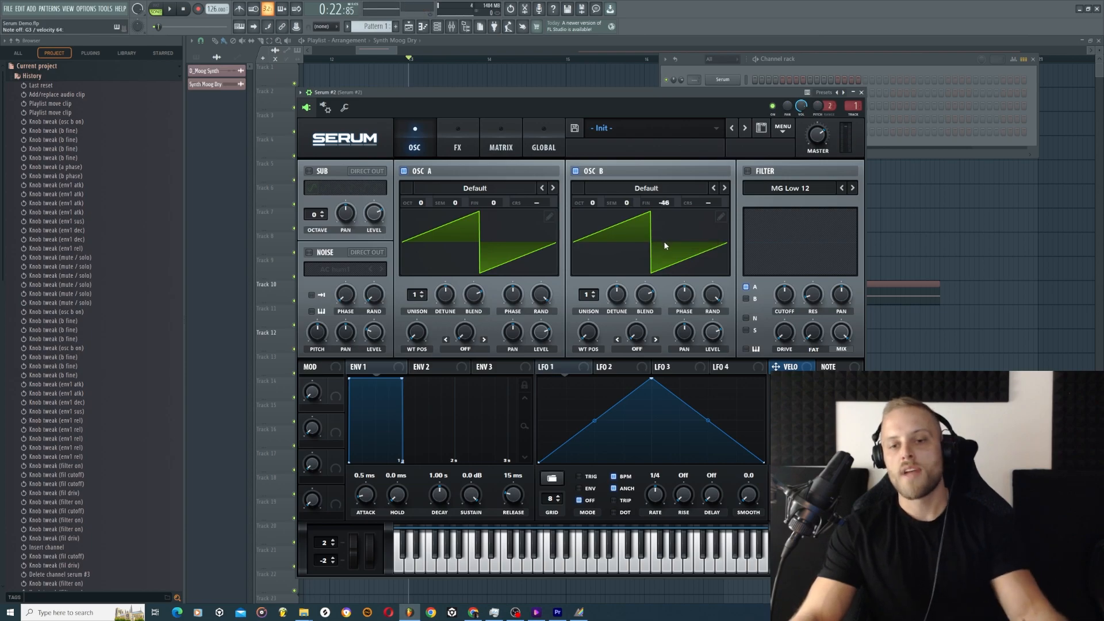
Step: Play the Synth Moog Dry clip in the playlist to compare it with the two detuned saw oscillators
{"action": "left_click", "coordinate": [916, 212]}
{"action": "key", "text": "space"}
{"action": "key", "text": "space"}
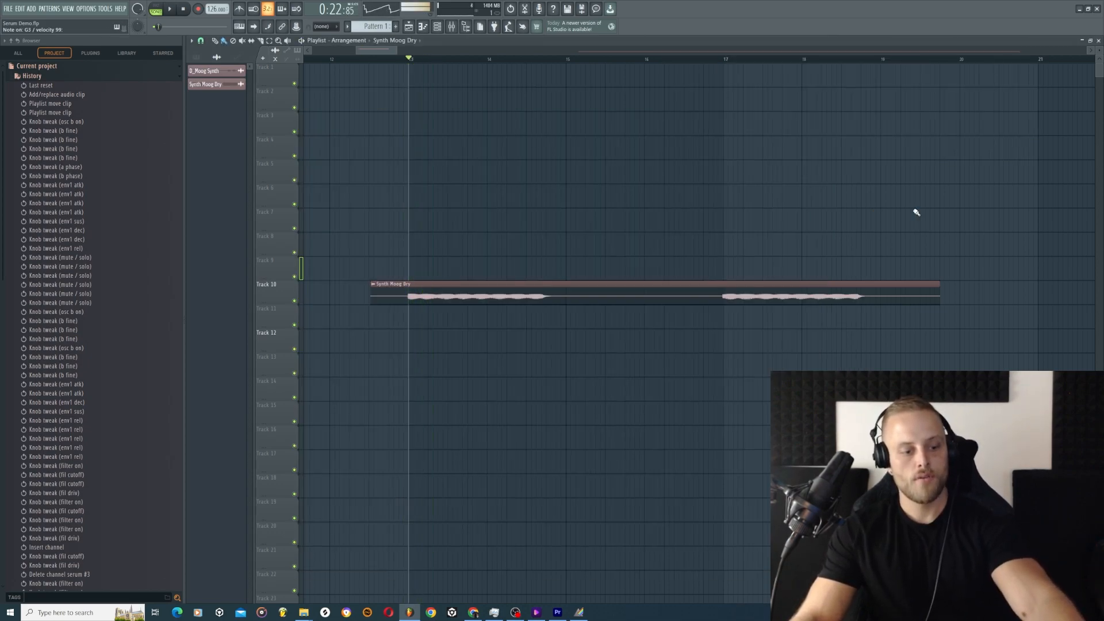
{"action": "key", "text": "space"}
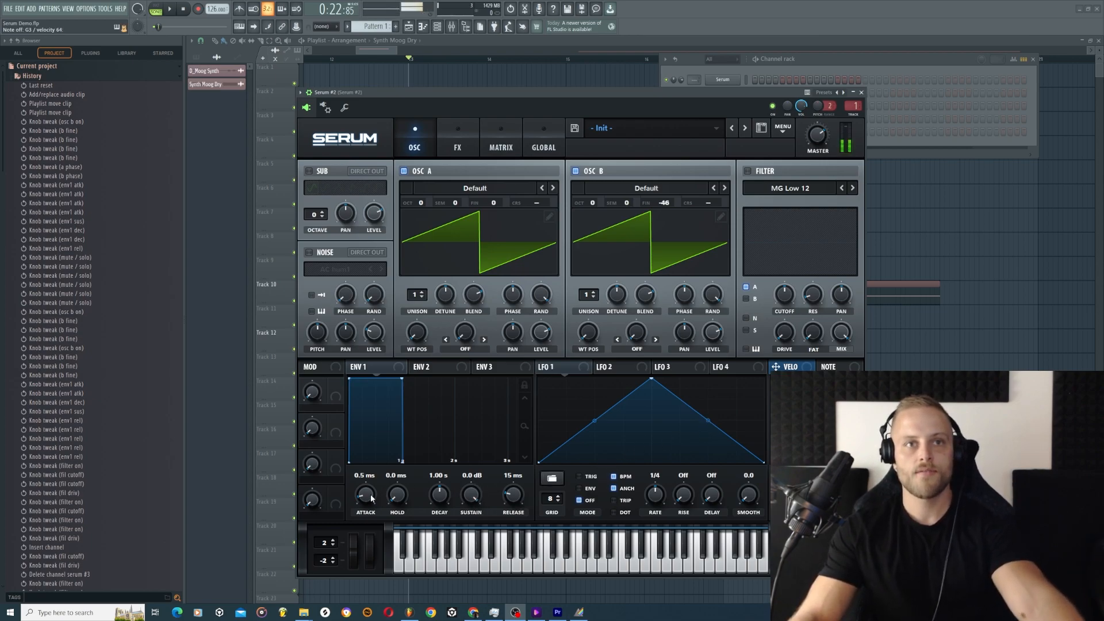
Step: Shape envelope 1 with attack 15 ms, decay 1.93 s, sustain -2.0 dB and release 101 ms
{"action": "left_click_drag", "start_coordinate": [372, 507], "coordinate": [368, 500]}
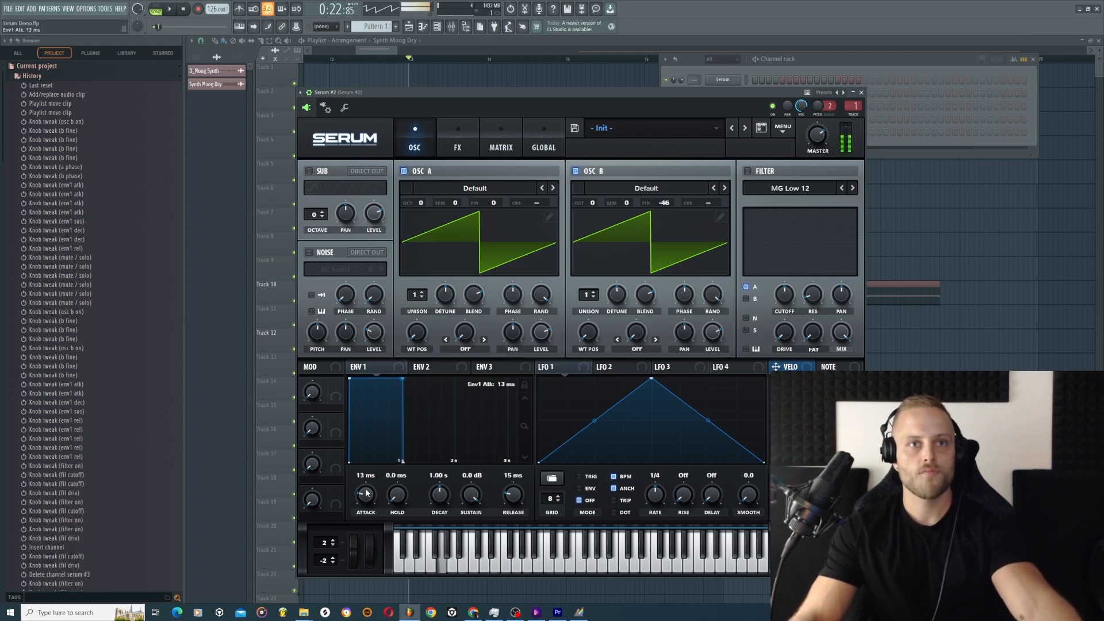
{"action": "left_click_drag", "start_coordinate": [440, 499], "coordinate": [467, 502]}
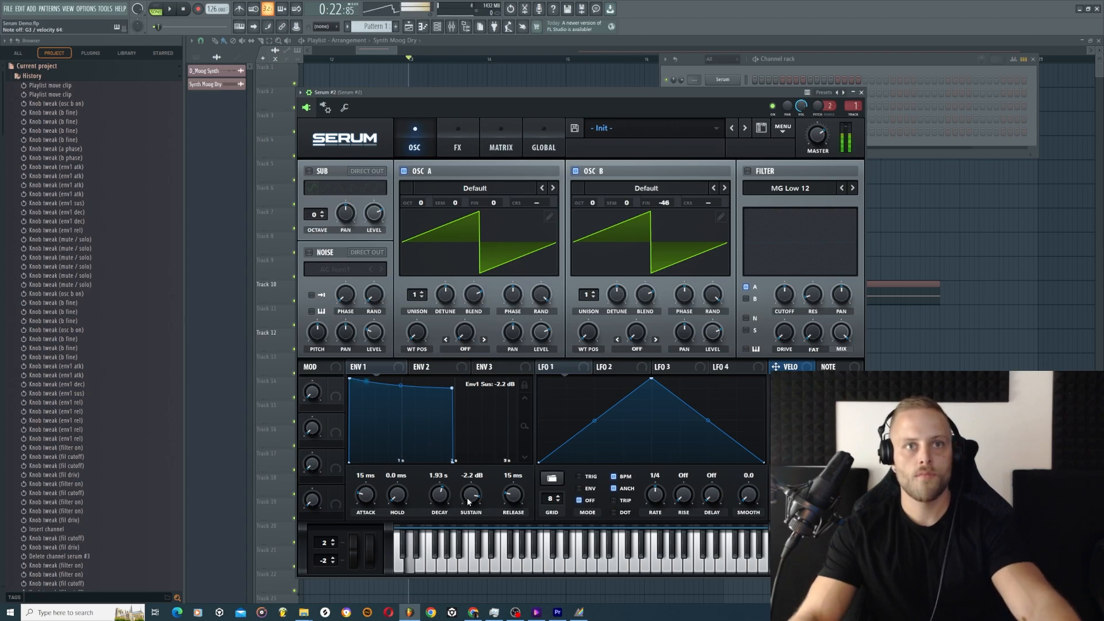
{"action": "left_click_drag", "start_coordinate": [513, 495], "coordinate": [513, 483]}
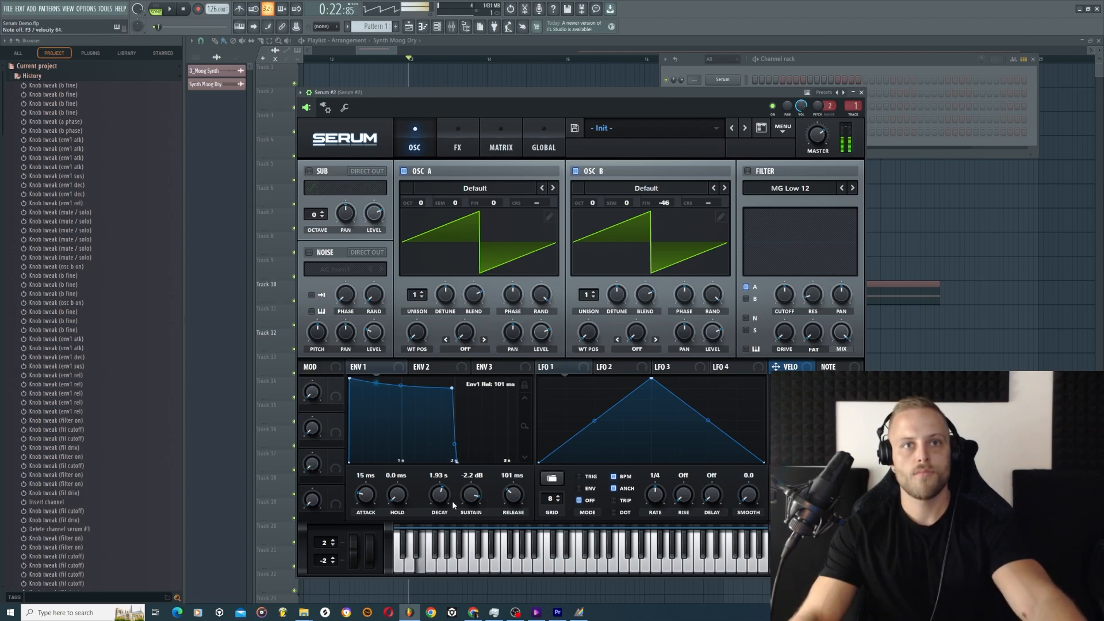
{"action": "left_click_drag", "start_coordinate": [476, 498], "coordinate": [474, 494]}
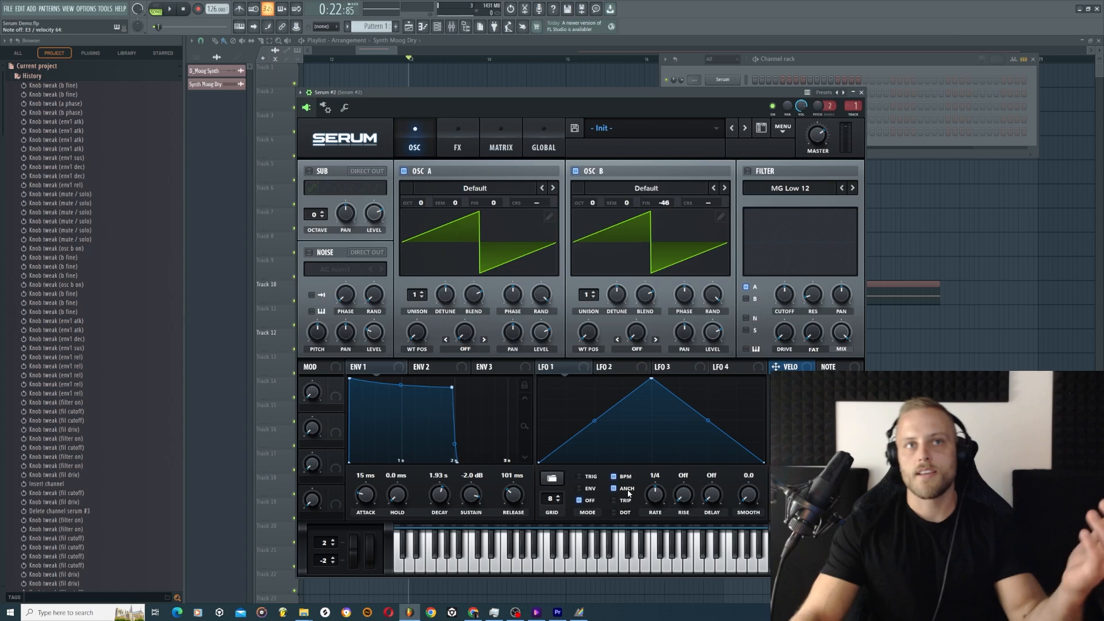
{"action": "mouse_move", "coordinate": [676, 312]}
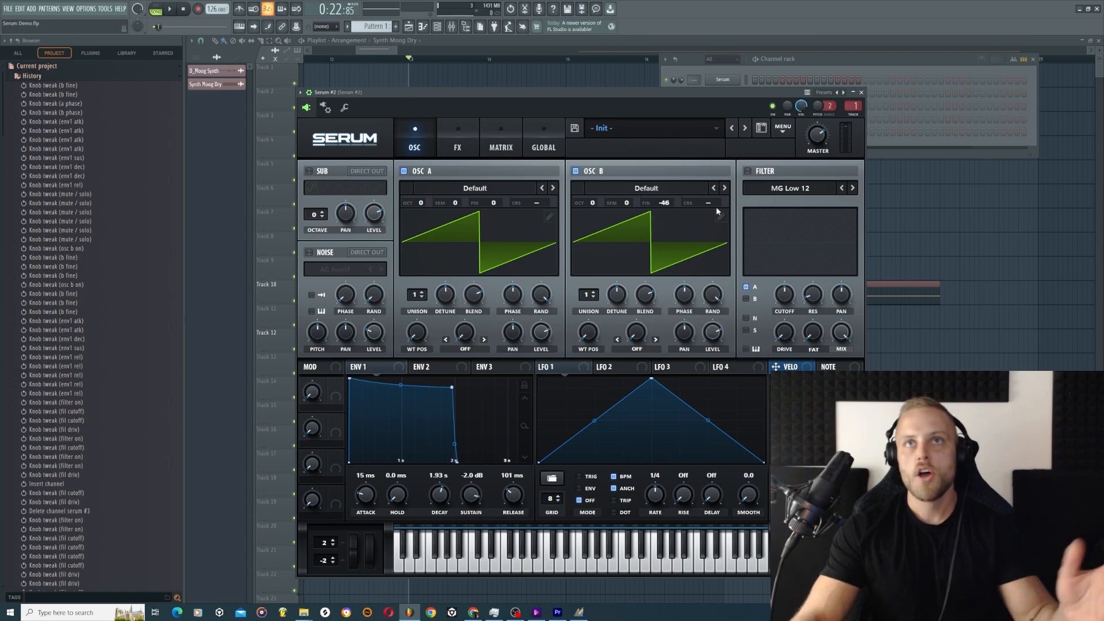
Step: Turn on the MG Low 12 filter, route oscillator B through it, open the cutoff high and add some drive
{"action": "left_click", "coordinate": [747, 172]}
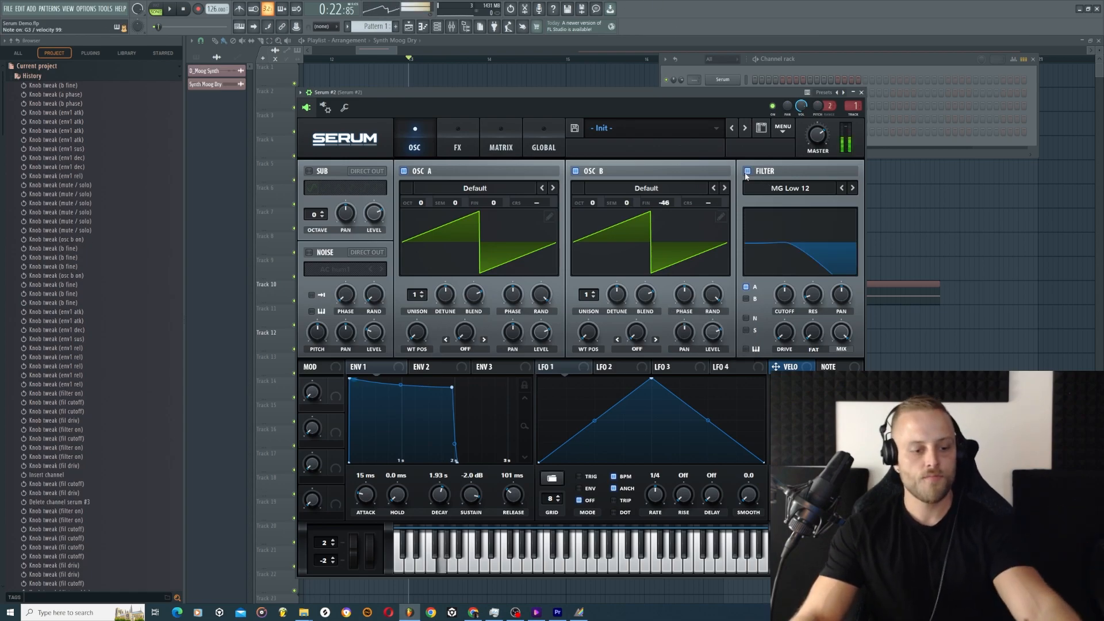
{"action": "mouse_move", "coordinate": [784, 295]}
{"action": "left_mouse_down"}
{"action": "mouse_move", "coordinate": [781, 282]}
{"action": "mouse_move", "coordinate": [765, 297]}
{"action": "left_mouse_up"}
{"action": "left_click", "coordinate": [747, 298]}
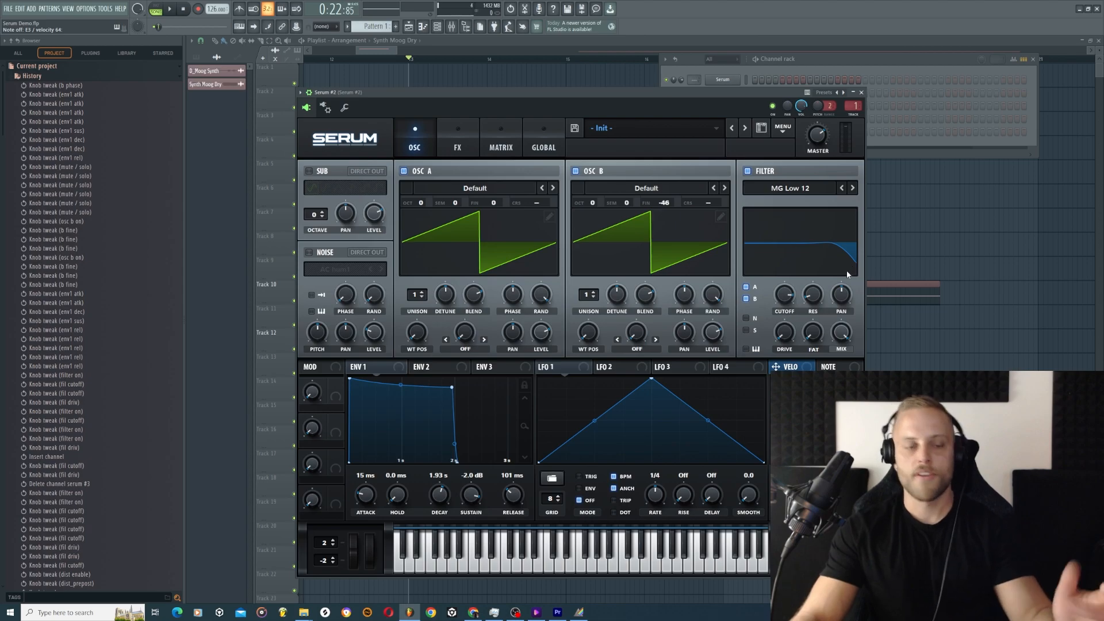
{"action": "left_click_drag", "start_coordinate": [788, 344], "coordinate": [782, 314]}
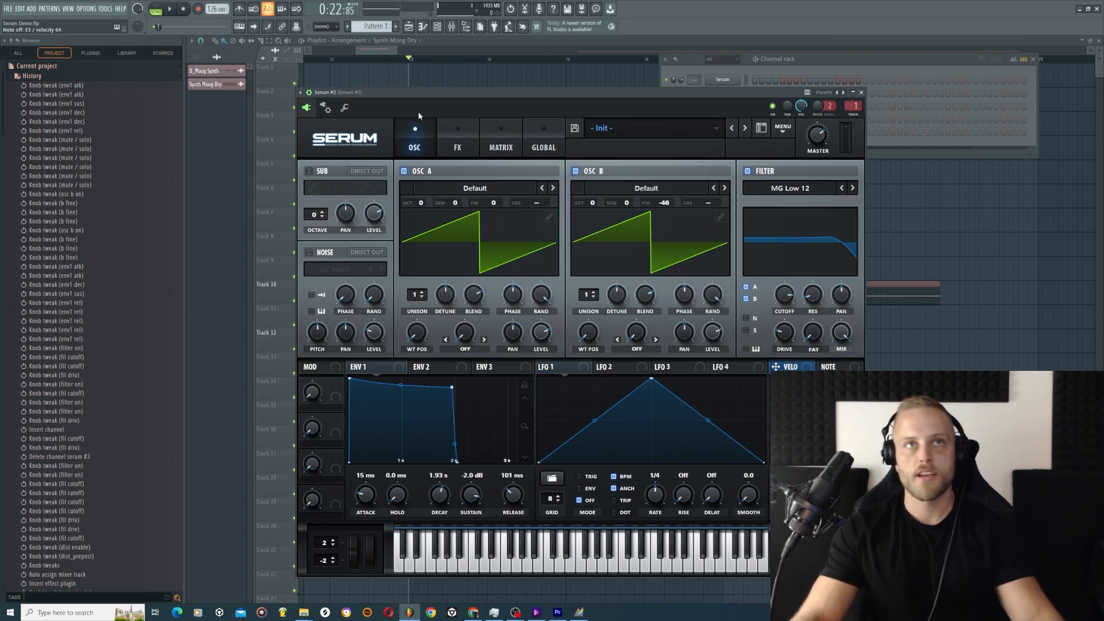
Step: Enable Tube distortion in the effects with its filter set to Pre at about 13290 Hz and 0.6, and return to the oscillator page
{"action": "left_click", "coordinate": [458, 135]}
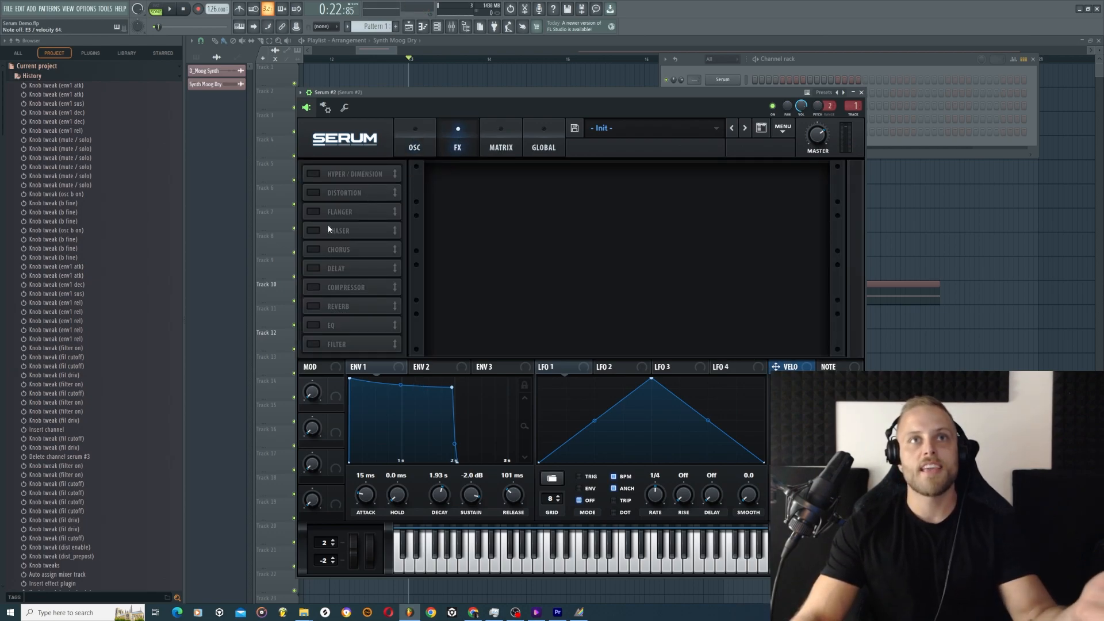
{"action": "left_click", "coordinate": [317, 195]}
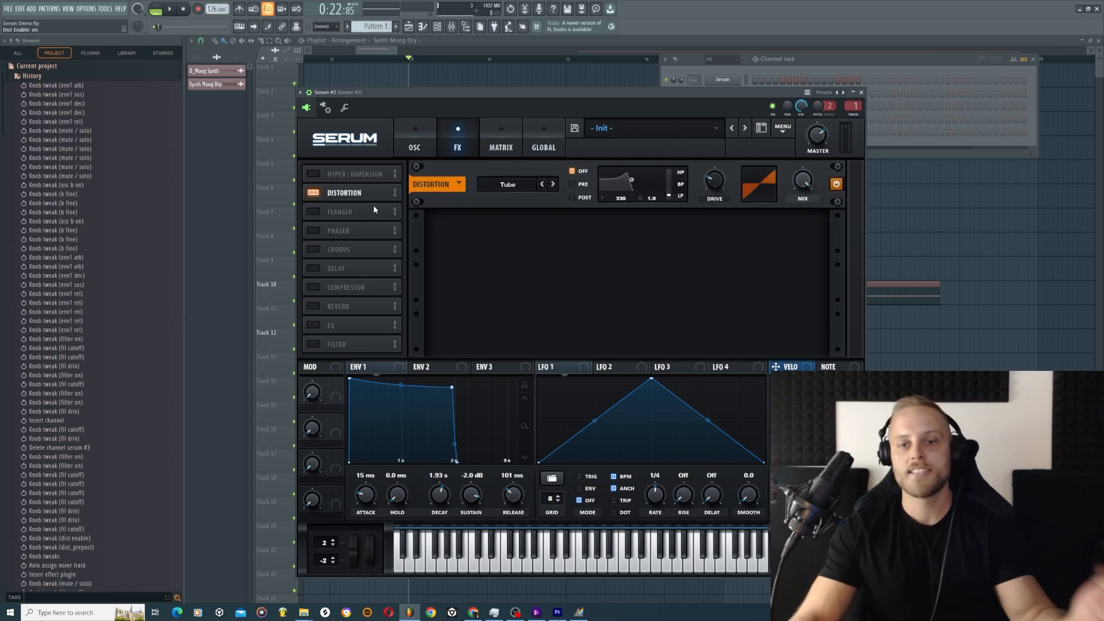
{"action": "left_click", "coordinate": [573, 184]}
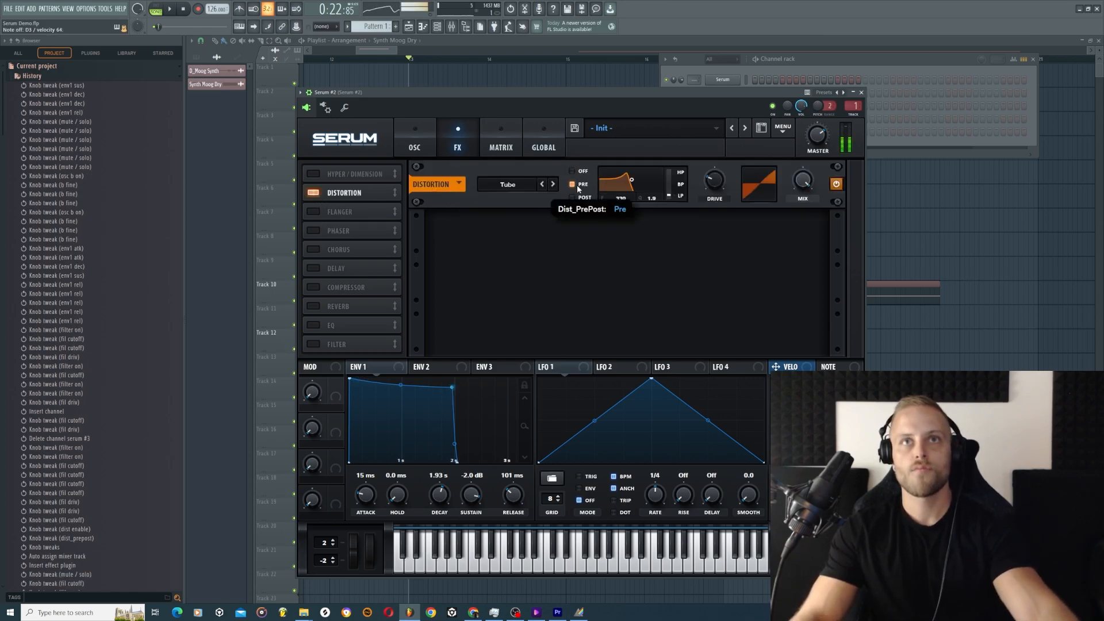
{"action": "left_click_drag", "start_coordinate": [632, 179], "coordinate": [663, 188]}
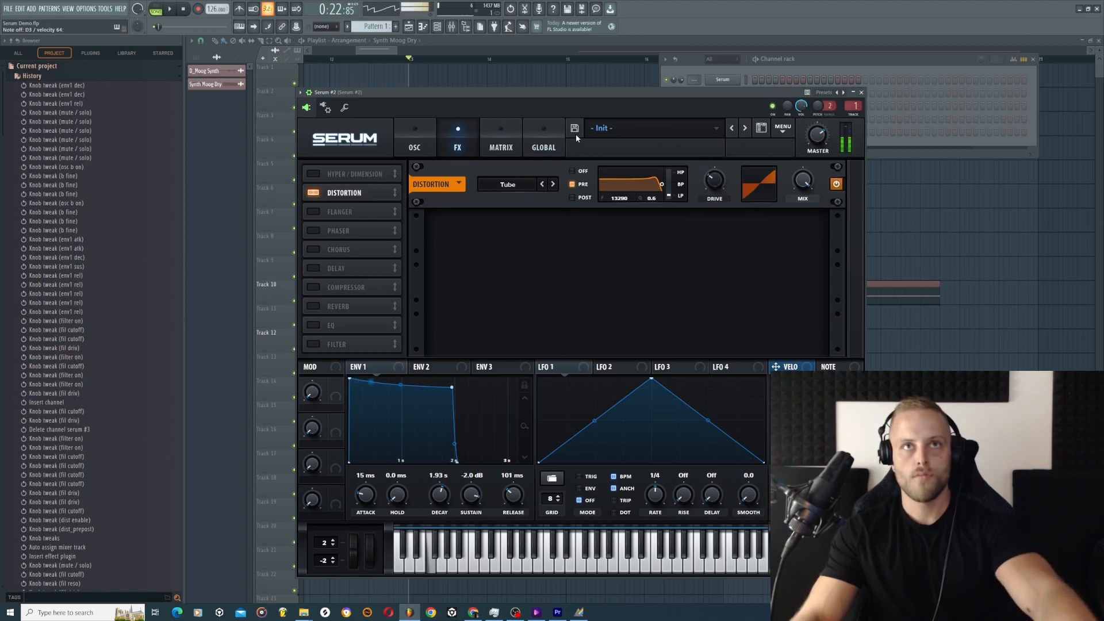
{"action": "left_click", "coordinate": [414, 144]}
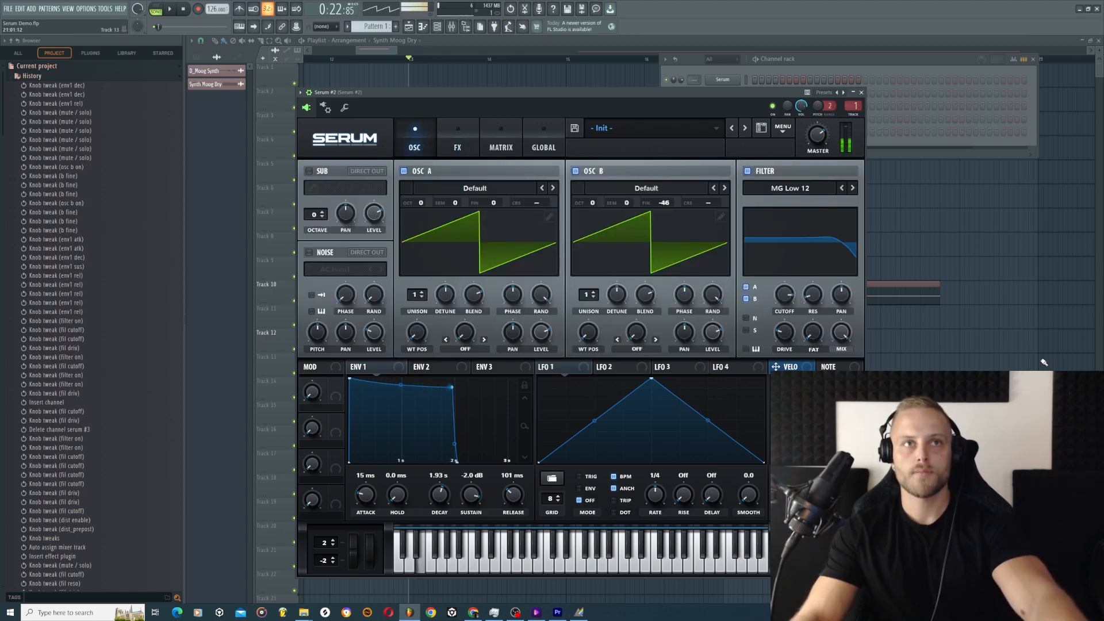
Step: Close the plugin windows and play the Synth Moog Dry clip again as a reference for the distorted patch
{"action": "key", "text": "F12"}
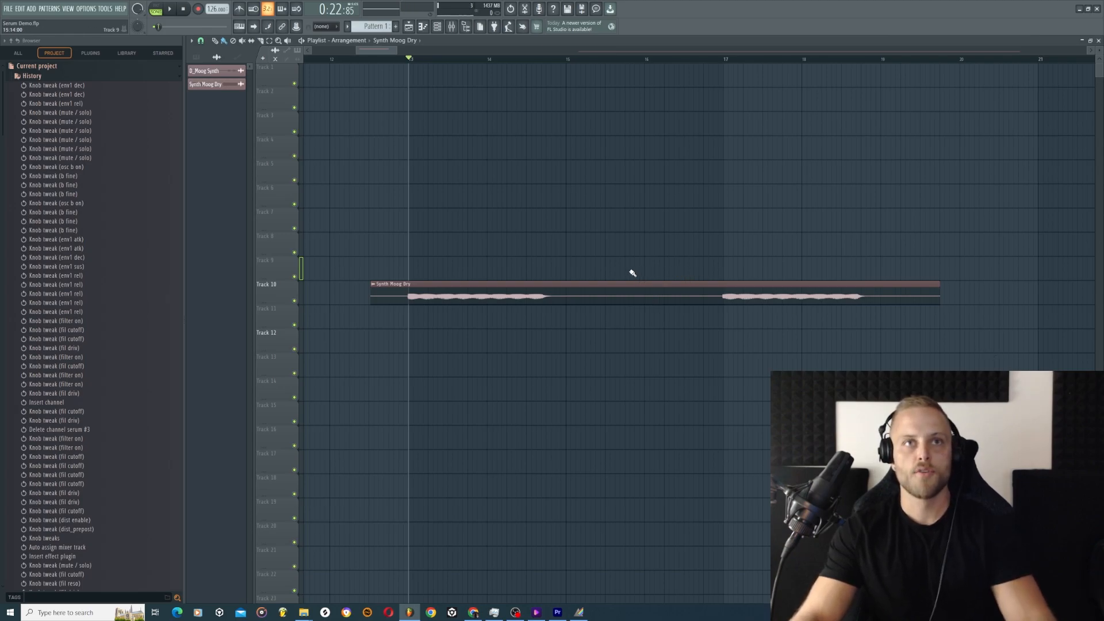
{"action": "key", "text": "space"}
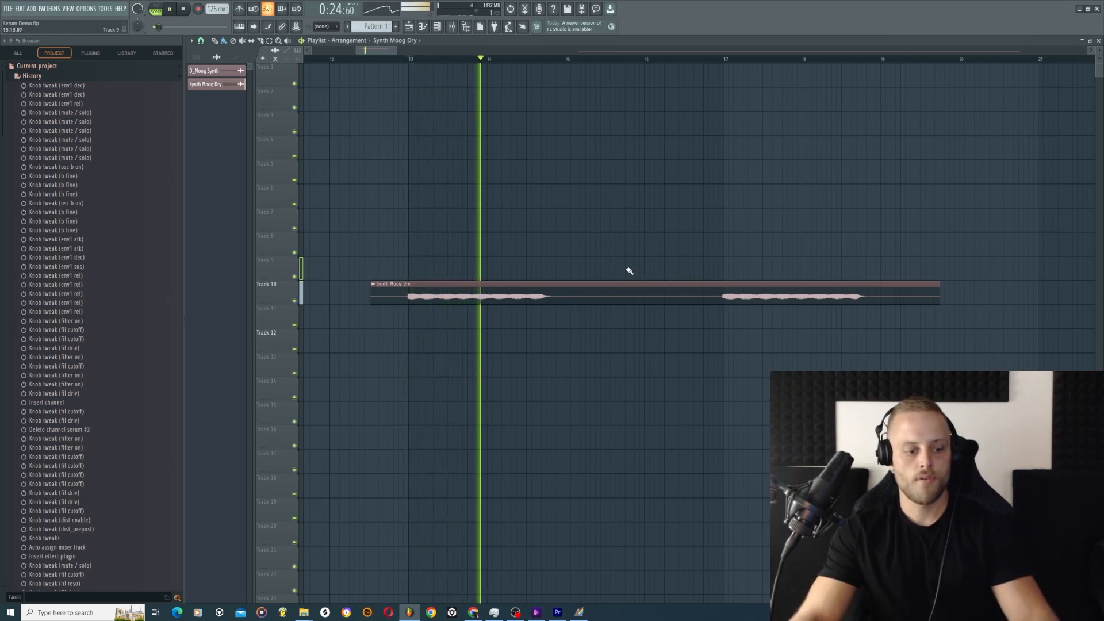
{"action": "key", "text": "space"}
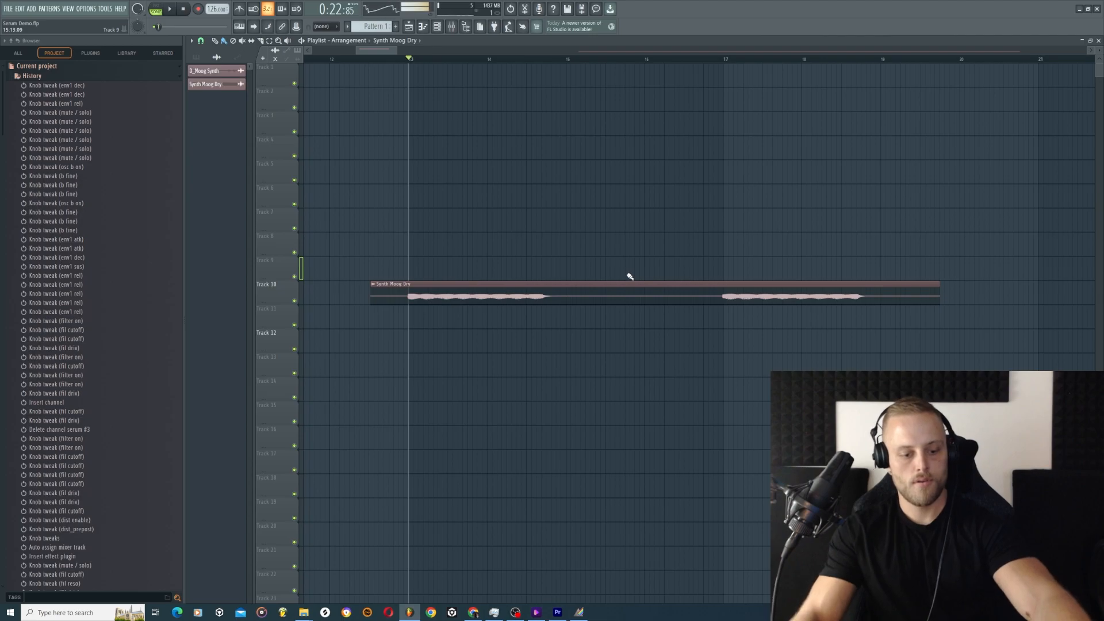
Step: Reopen Serum #2 and lower its filter cutoff slightly
{"action": "left_click", "coordinate": [437, 26]}
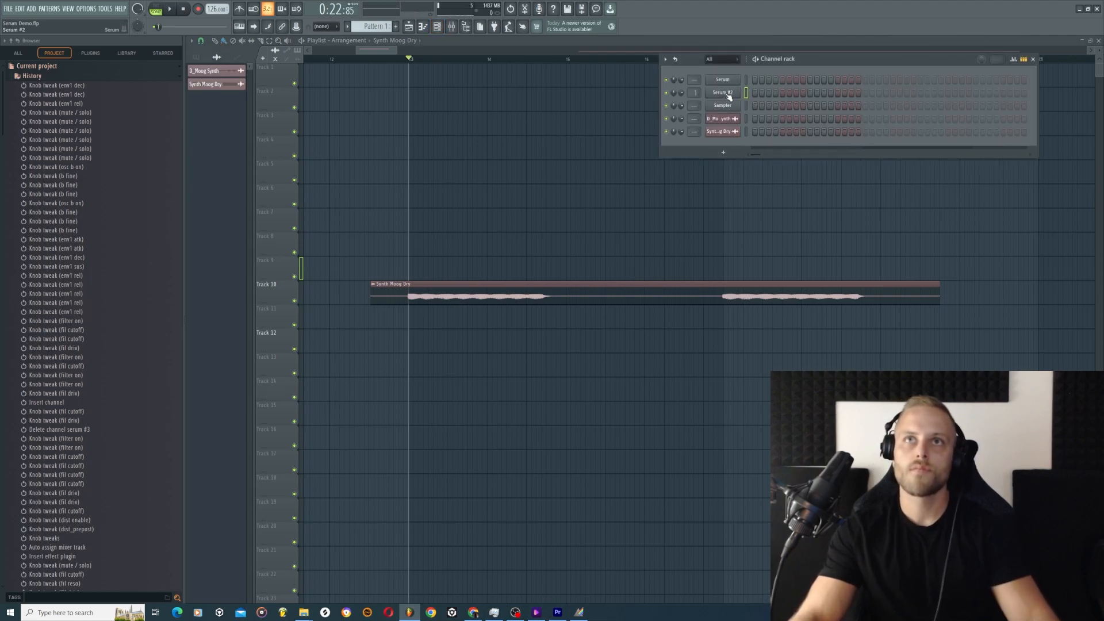
{"action": "left_click", "coordinate": [723, 80]}
{"action": "left_click_drag", "start_coordinate": [784, 297], "coordinate": [784, 303]}
{"action": "left_click", "coordinate": [918, 334]}
Step: Play the Synth Moog Dry clip repeatedly to compare it with the patch after the cutoff adjustment
{"action": "key", "text": "space"}
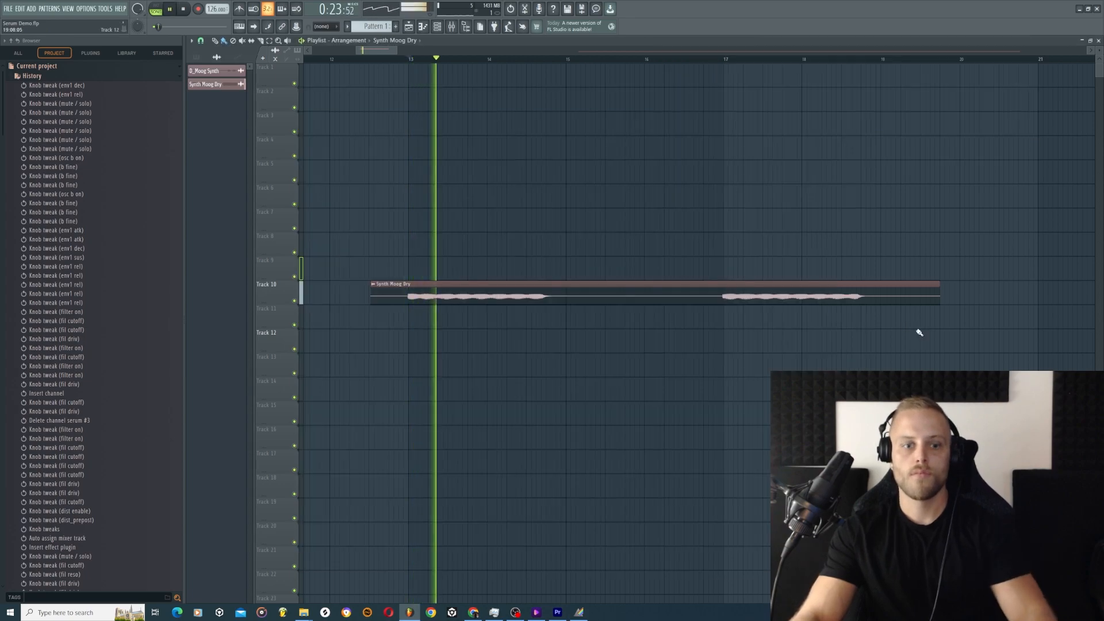
{"action": "key", "text": "space"}
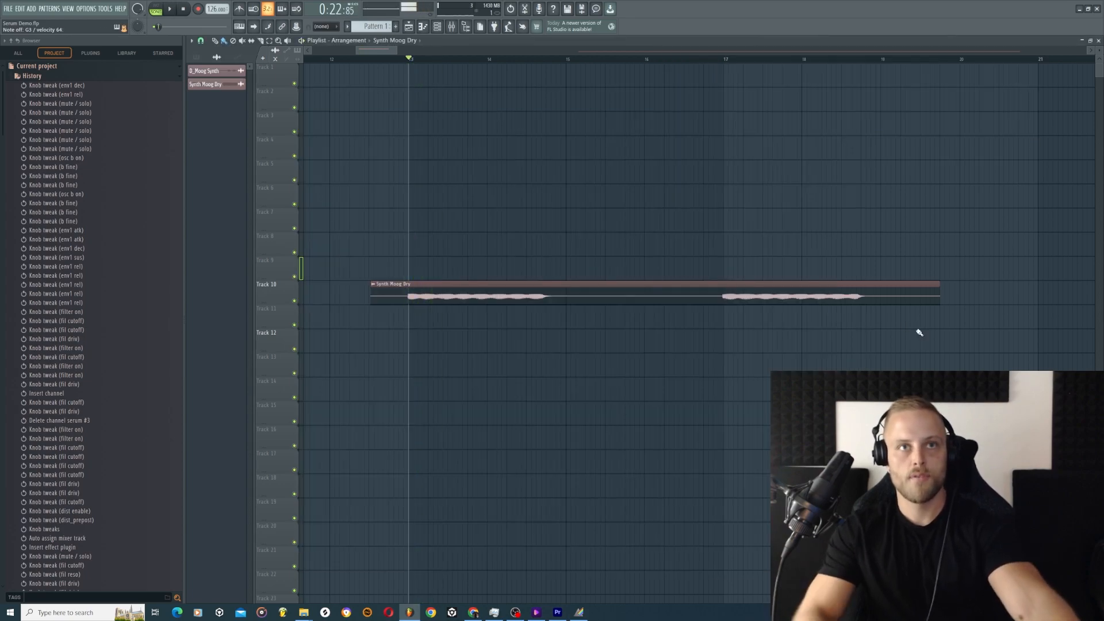
{"action": "key", "text": "space"}
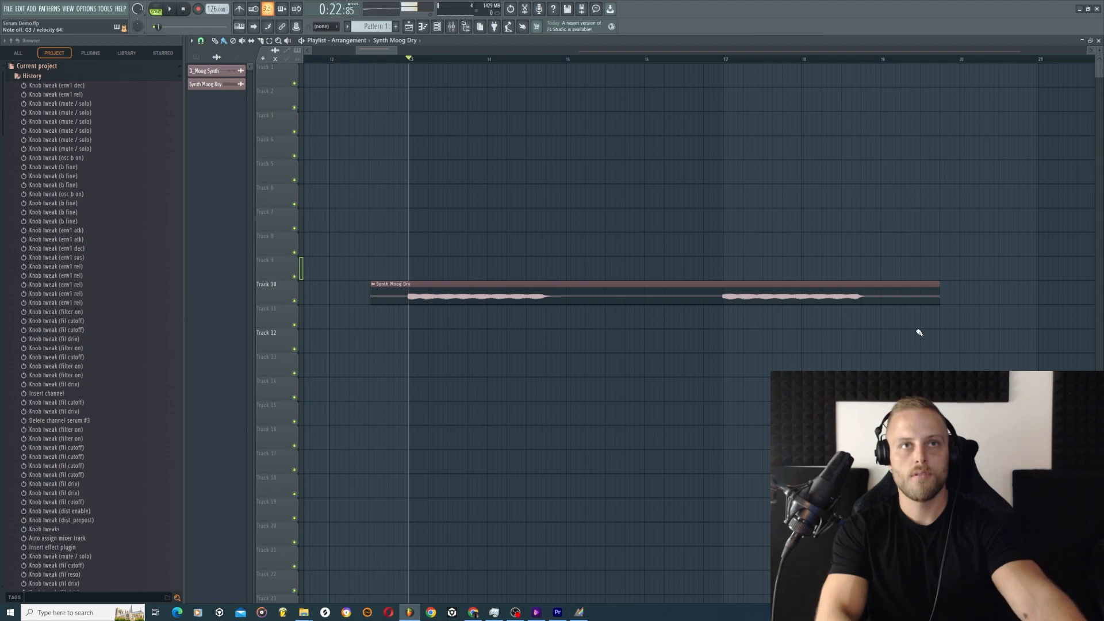
{"action": "key", "text": "space"}
{"action": "key", "text": "space"}
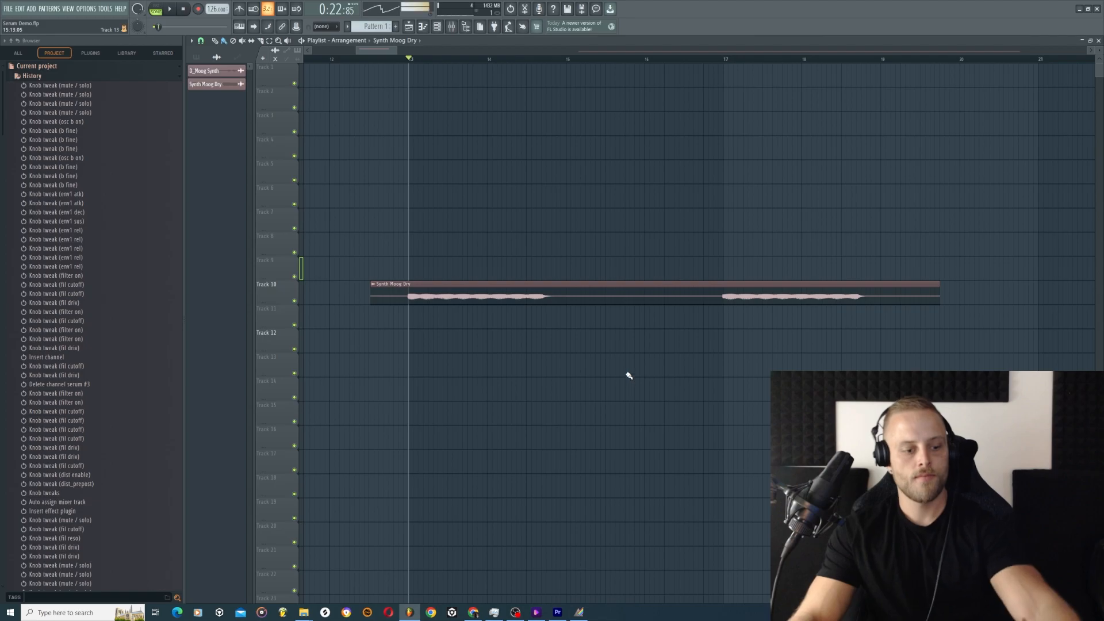
Step: Reopen Serum #2, enable the sine sub oscillator at octave -1 and adjust its level
{"action": "key", "text": "F6"}
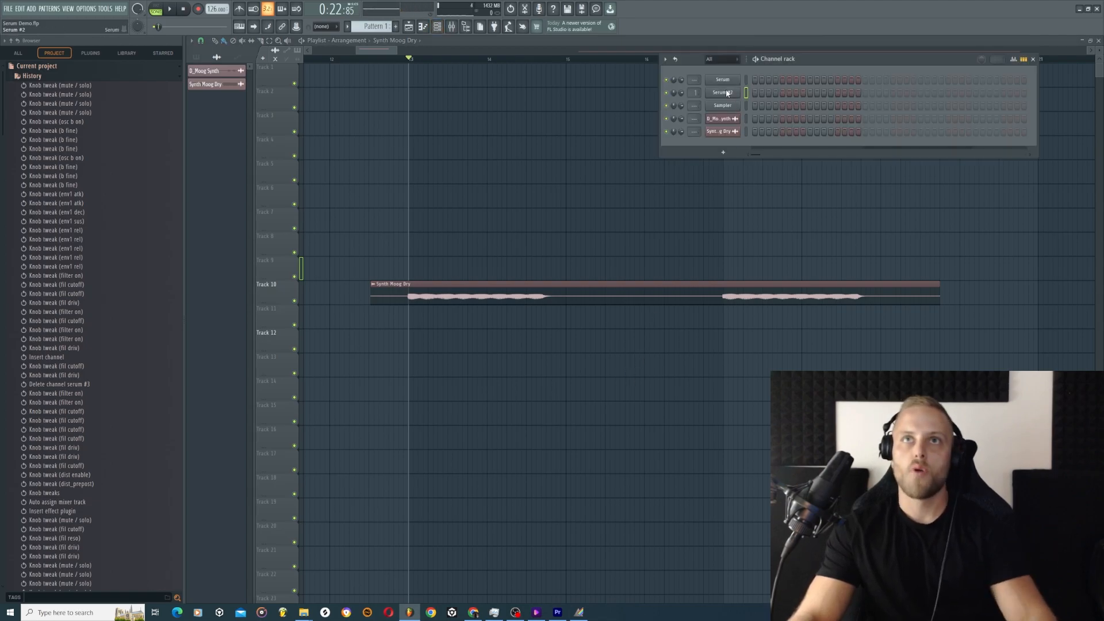
{"action": "left_click", "coordinate": [728, 94]}
{"action": "left_click", "coordinate": [309, 172]}
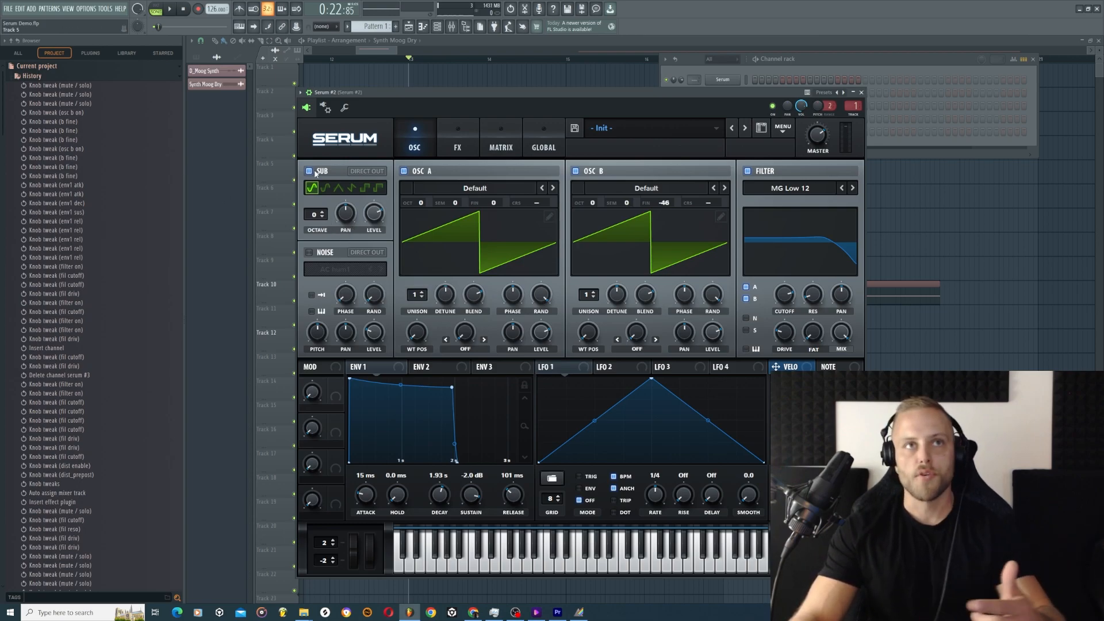
{"action": "left_click_drag", "start_coordinate": [315, 215], "coordinate": [315, 220]}
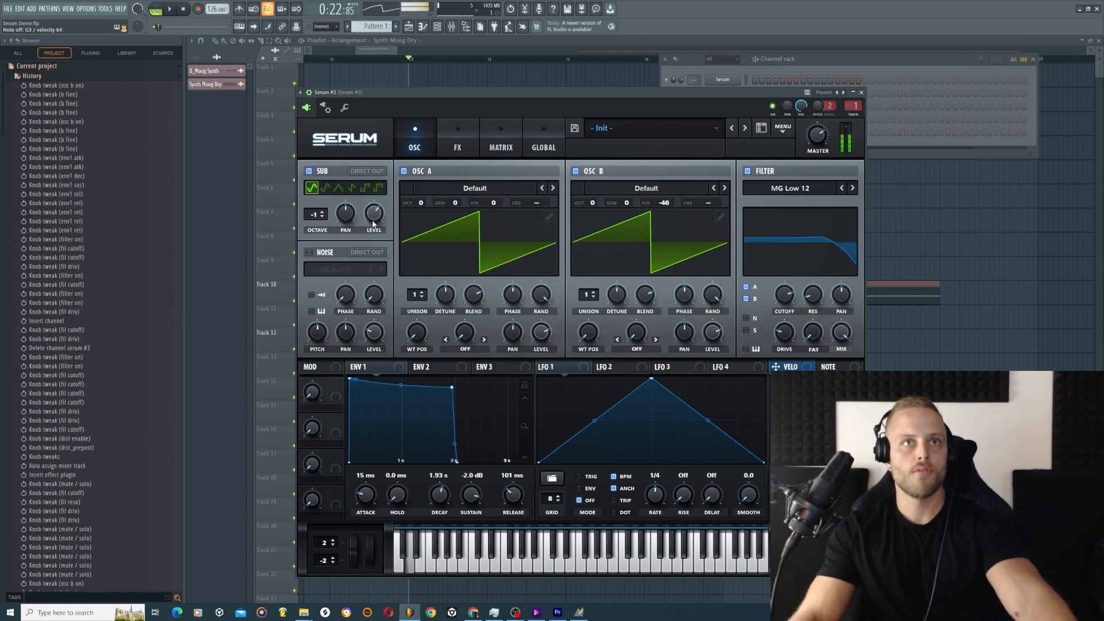
{"action": "left_click_drag", "start_coordinate": [373, 224], "coordinate": [373, 213]}
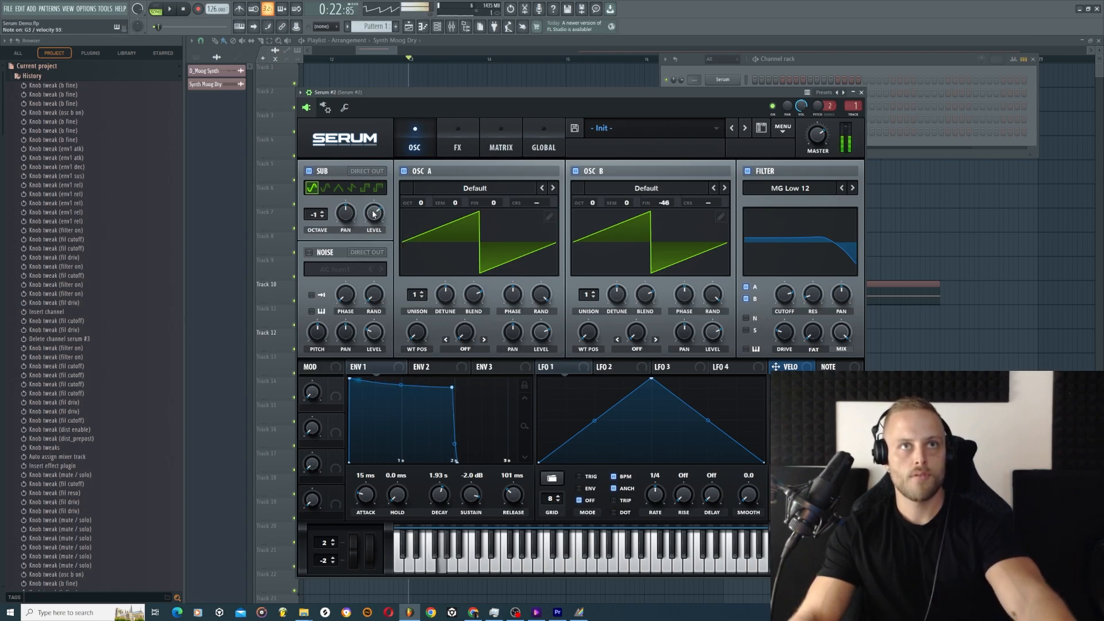
Step: Play the Synth Moog Dry clip in the playlist to compare its low end with the new sub oscillator
{"action": "key", "text": "space"}
{"action": "left_click", "coordinate": [996, 348]}
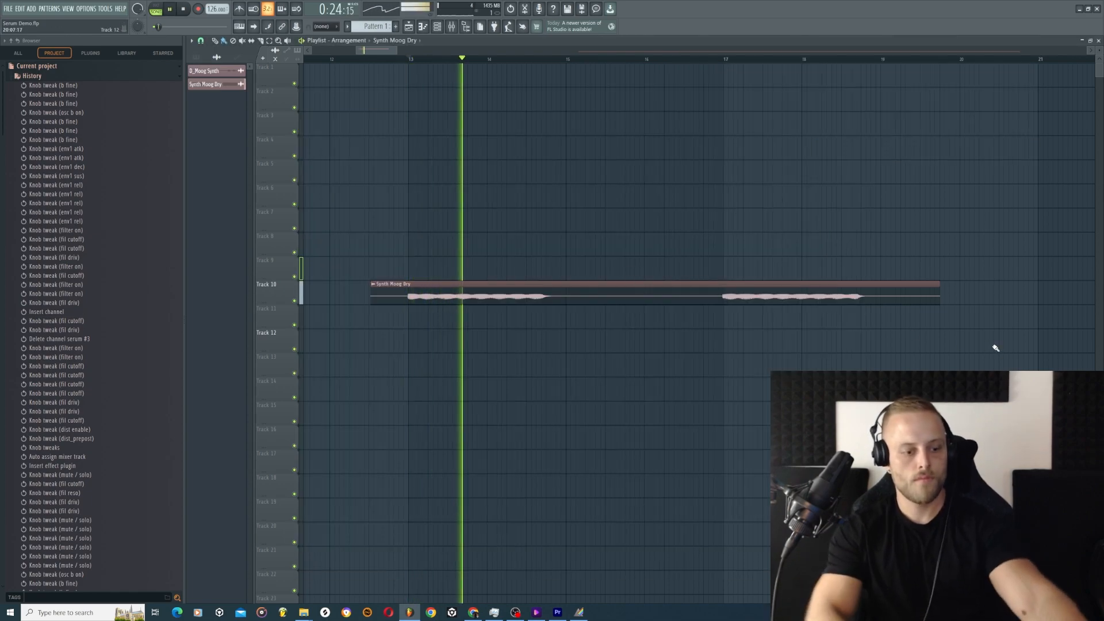
{"action": "key", "text": "space"}
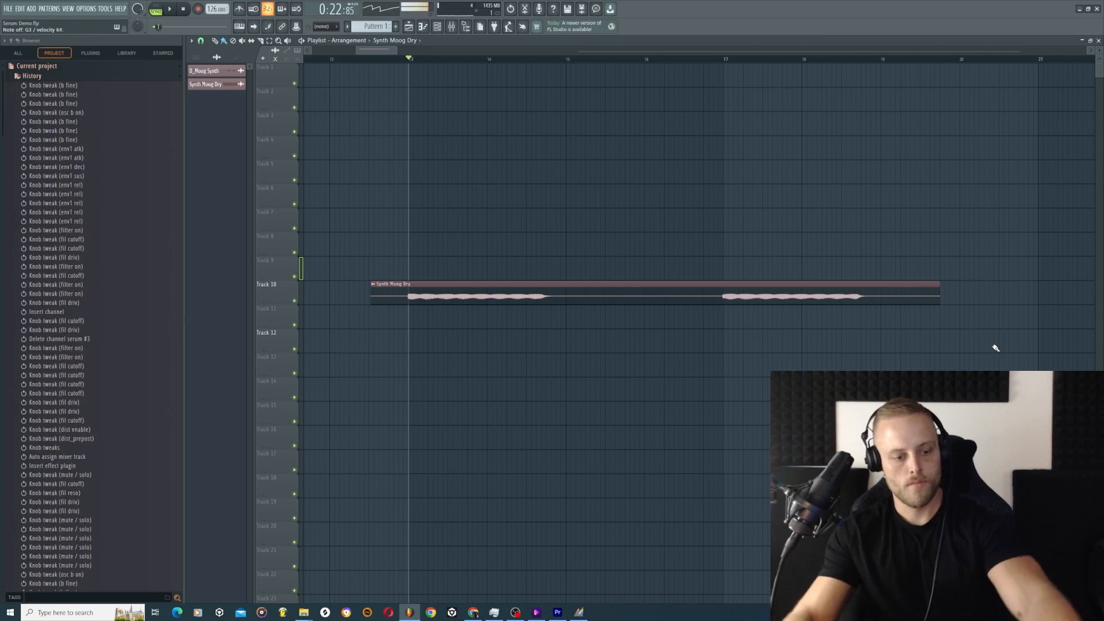